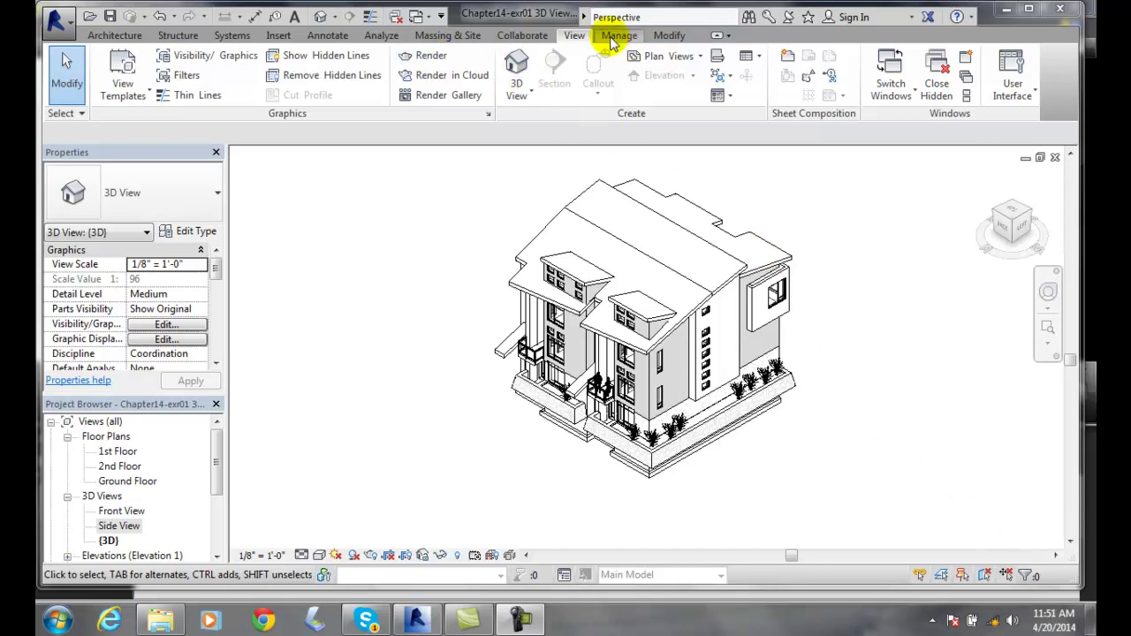
Step: Start a perspective camera and place its eye point in front of the townhouse at 5' 6" offset
left_click(518, 94)
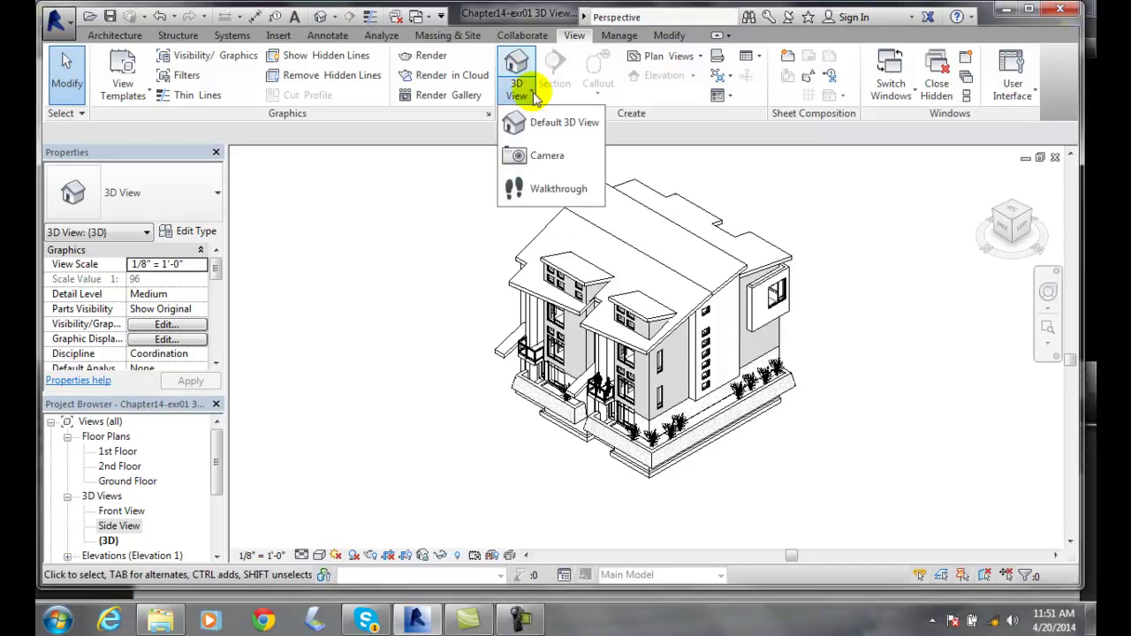
left_click(544, 159)
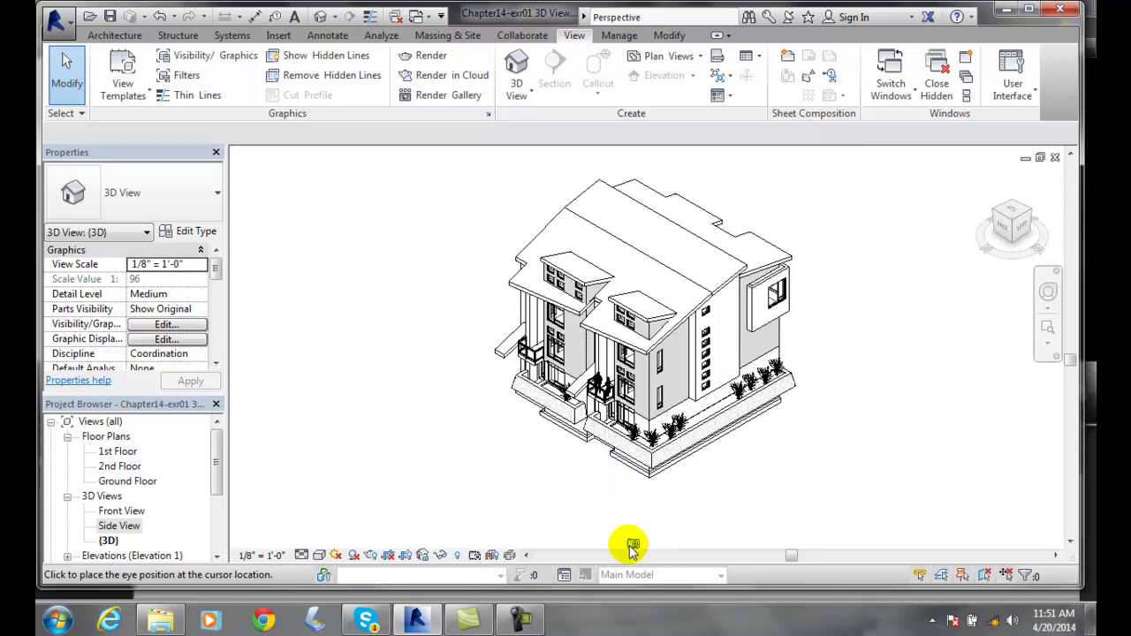
left_click(630, 546)
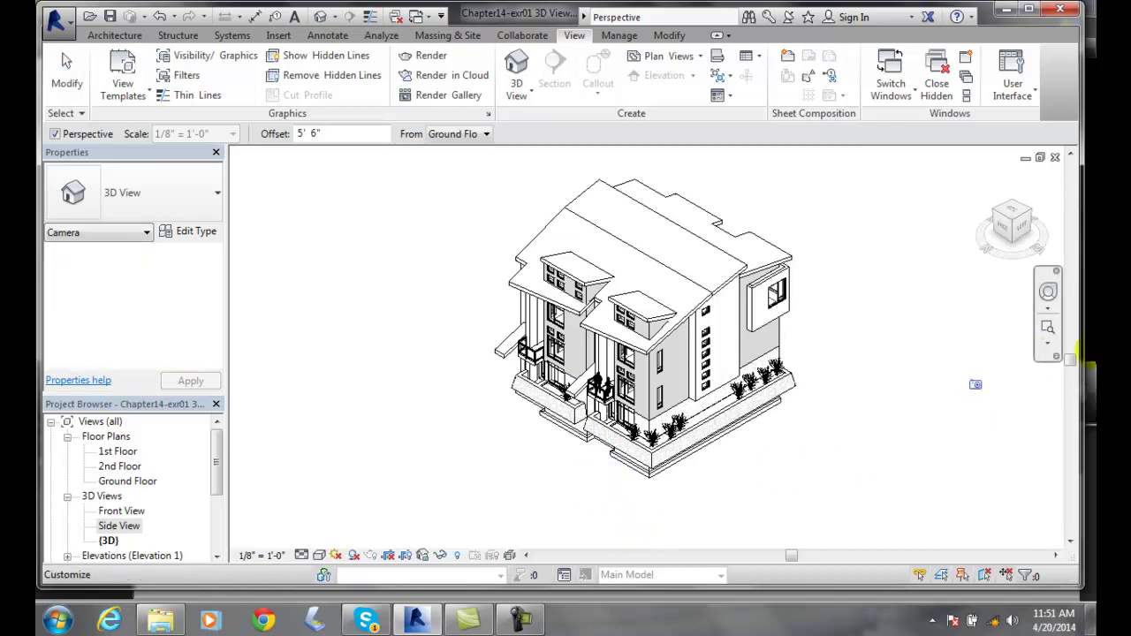
left_click_drag(1070, 357, 1072, 378)
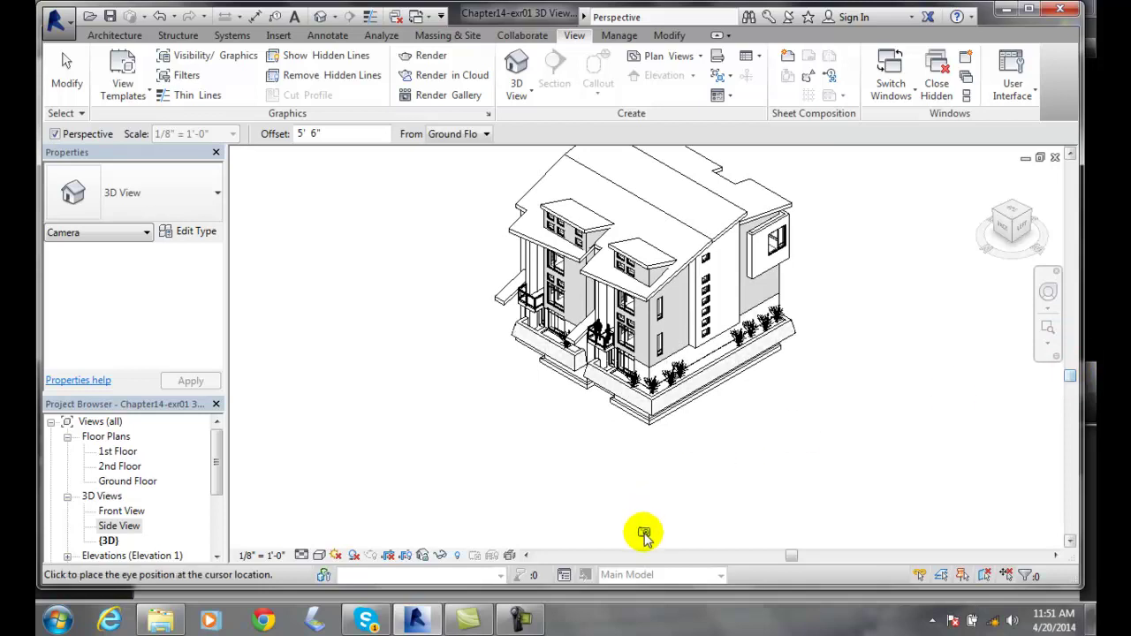
left_click(644, 534)
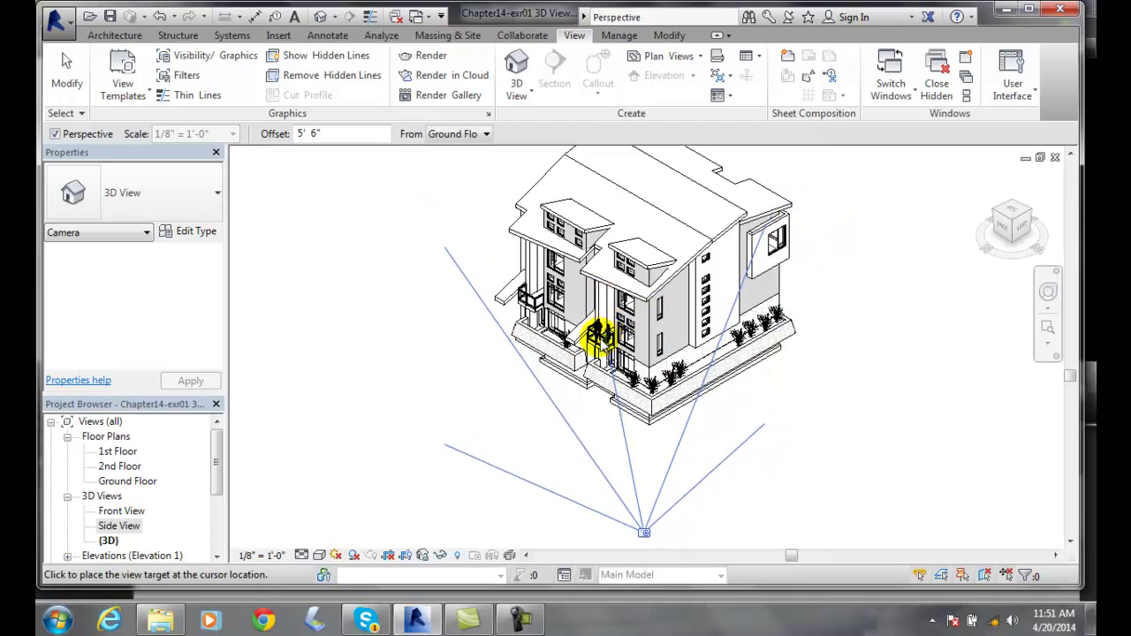
Step: Aim the camera target at the building's front so the 3D View 1 perspective opens
left_click(599, 329)
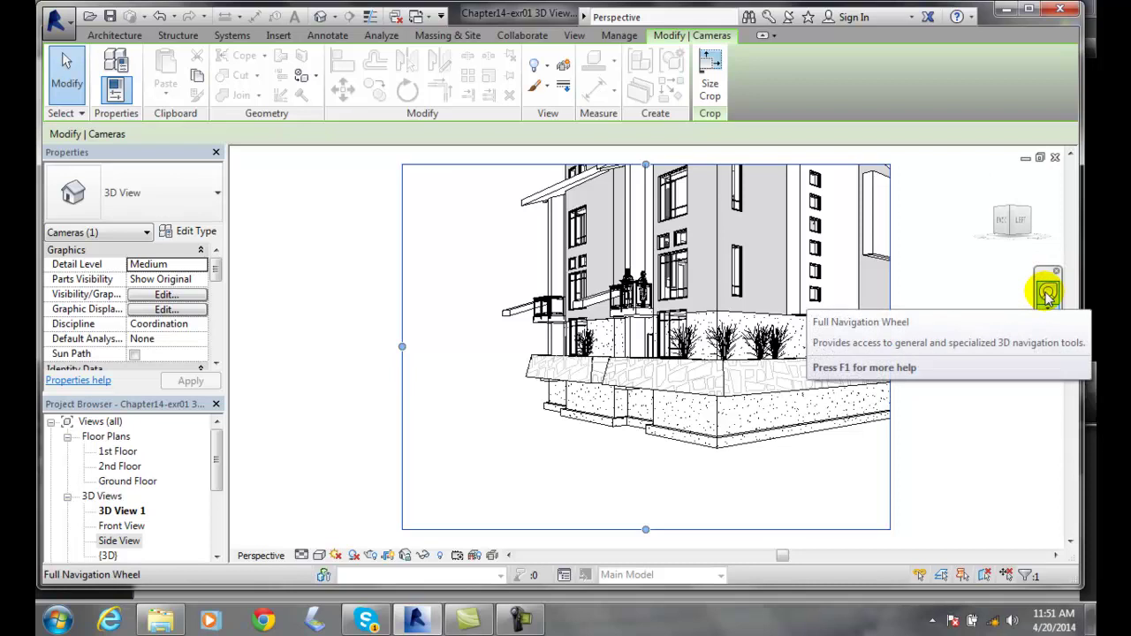
Step: Bring up the Full Navigation Wheel from the navigation bar
left_click(1047, 298)
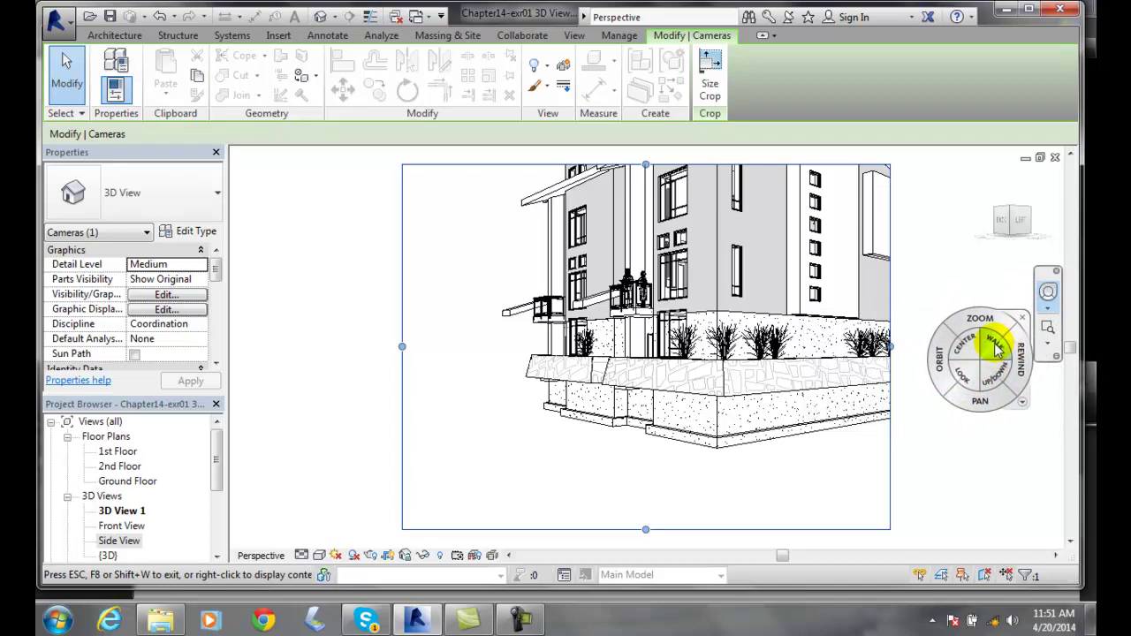
Step: Use the wheel's Walk tool to move the camera closer to the townhouse corner
mouse_move(996, 347)
left_mouse_down()
mouse_move(634, 480)
mouse_move(646, 477)
left_mouse_up()
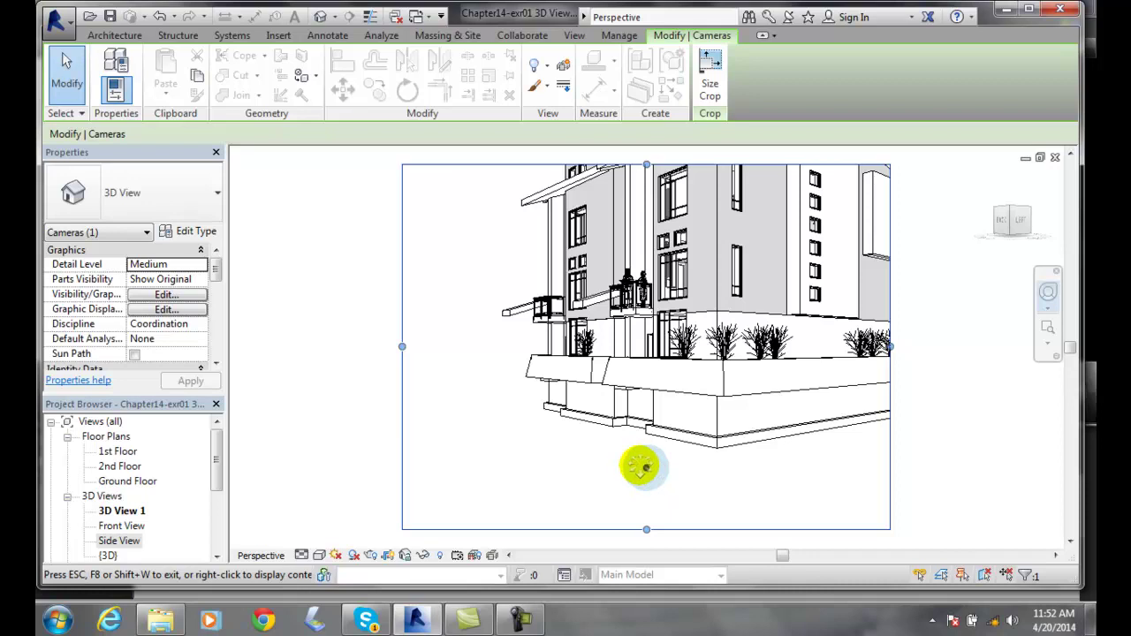
mouse_move(614, 451)
left_mouse_down()
mouse_move(598, 423)
mouse_move(633, 450)
left_mouse_up()
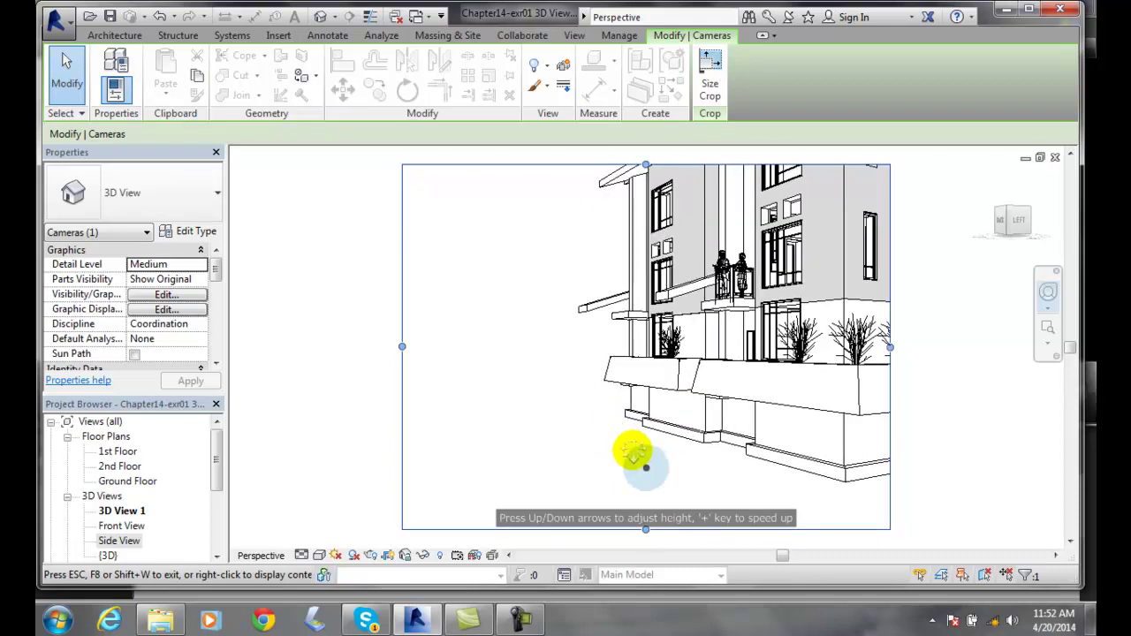
Step: Walk and turn the camera to frame the stone-faced planter, window and balcony above
mouse_move(637, 459)
left_mouse_down()
mouse_move(556, 471)
mouse_move(708, 469)
mouse_move(644, 430)
mouse_move(575, 421)
mouse_move(576, 402)
mouse_move(674, 398)
mouse_move(697, 409)
mouse_move(728, 431)
mouse_move(651, 404)
mouse_move(722, 424)
mouse_move(737, 457)
mouse_move(730, 480)
mouse_move(651, 450)
mouse_move(726, 476)
mouse_move(719, 404)
mouse_move(677, 378)
mouse_move(701, 384)
mouse_move(662, 421)
mouse_move(643, 496)
mouse_move(630, 485)
mouse_move(633, 506)
mouse_move(618, 480)
mouse_move(568, 475)
mouse_move(646, 508)
mouse_move(646, 523)
mouse_move(671, 475)
left_mouse_up()
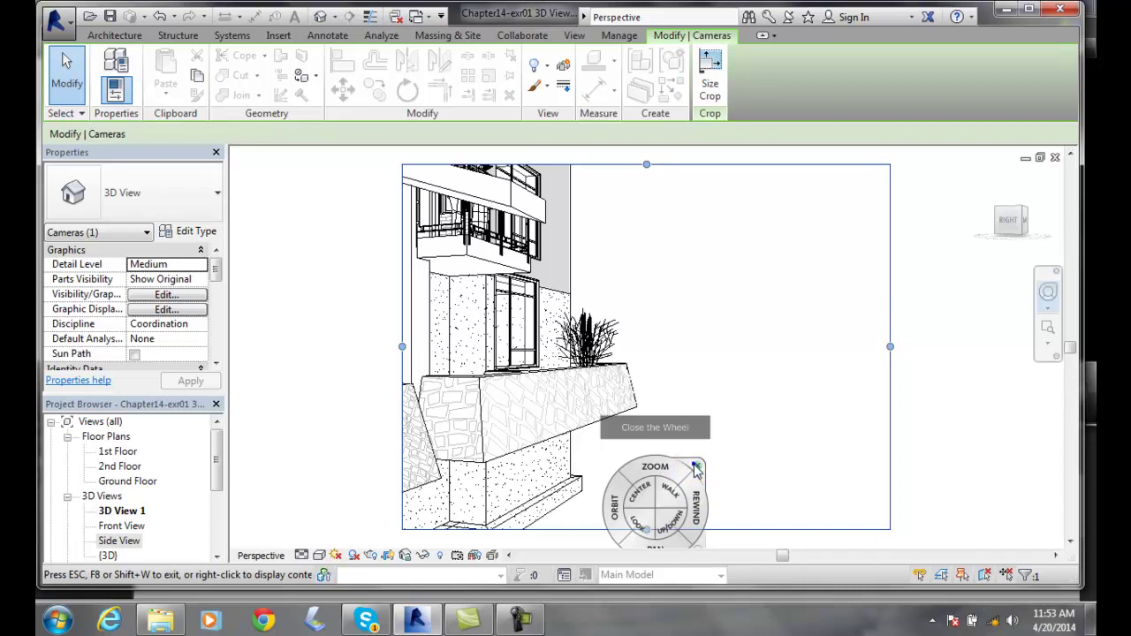
Step: View the SteeringWheels options showing Walk Tool speed factor 3, then cancel without changes
left_click(696, 468)
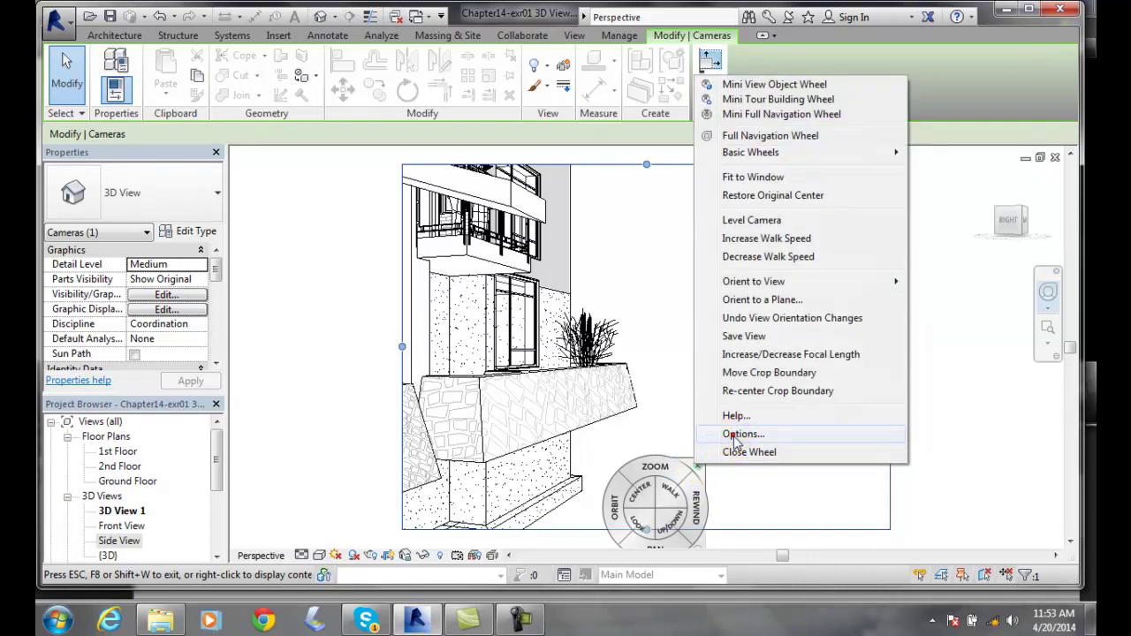
left_click(741, 434)
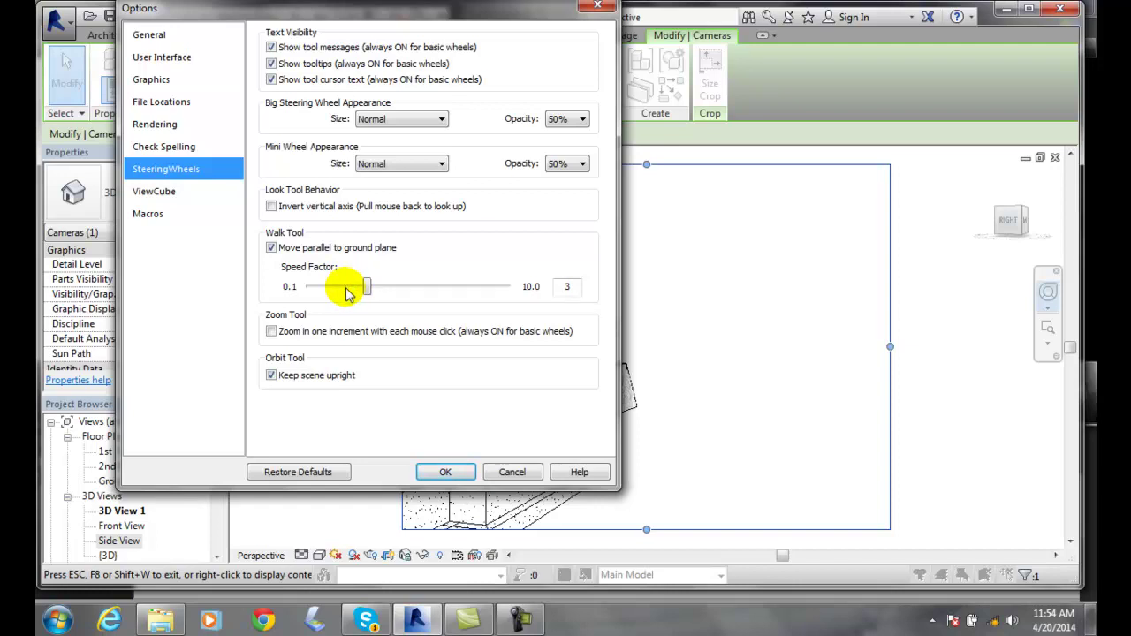
left_click(509, 475)
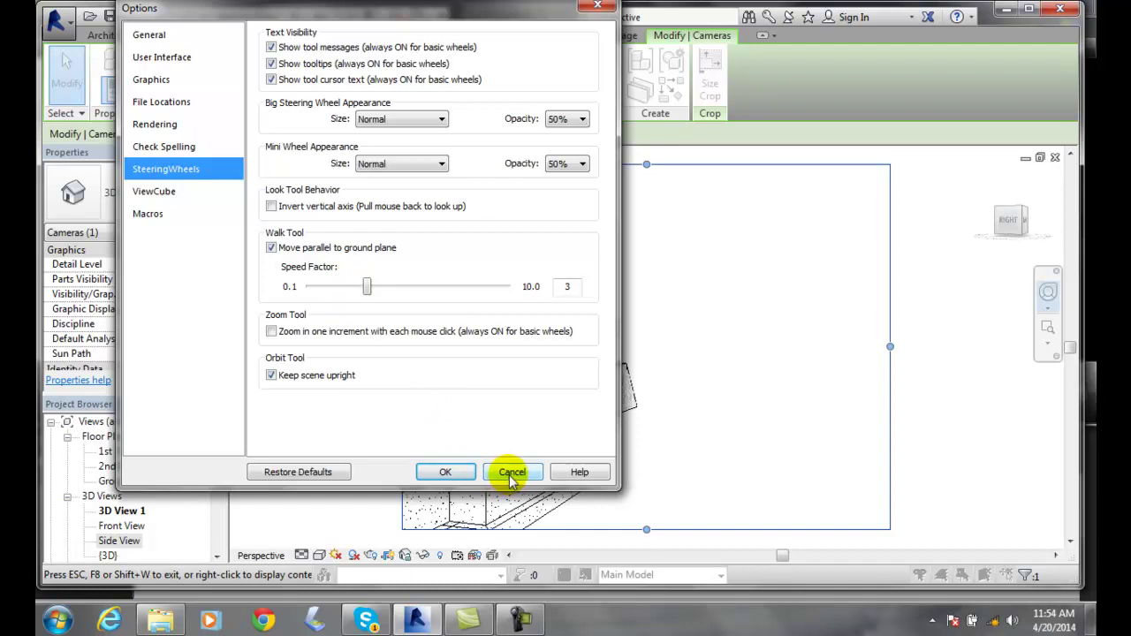